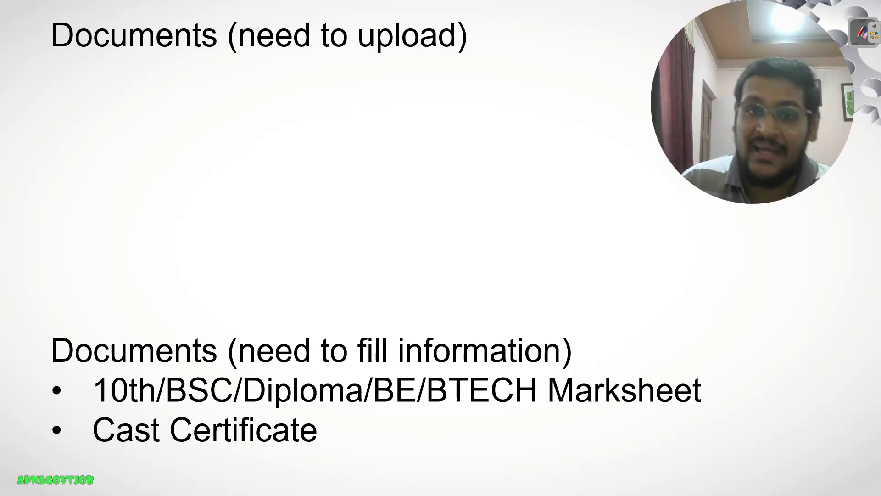
{"action": "key", "text": "Right"}
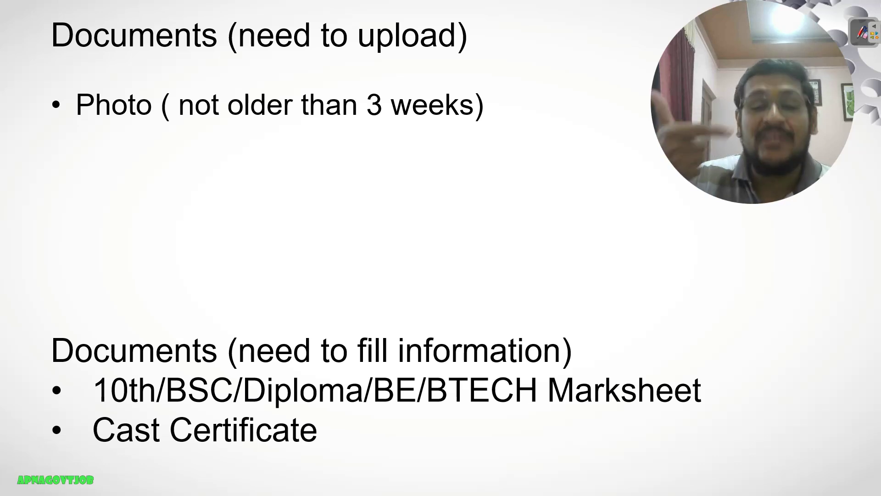
{"action": "key", "text": "Right"}
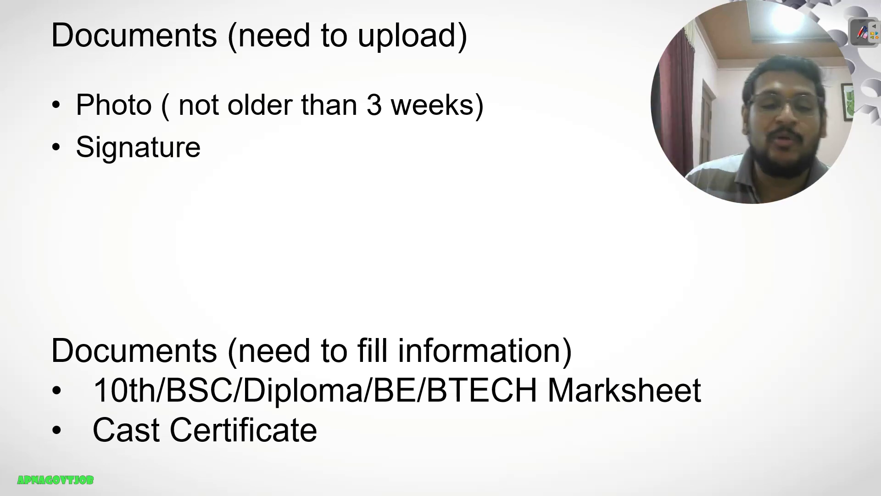
{"action": "key", "text": "Right"}
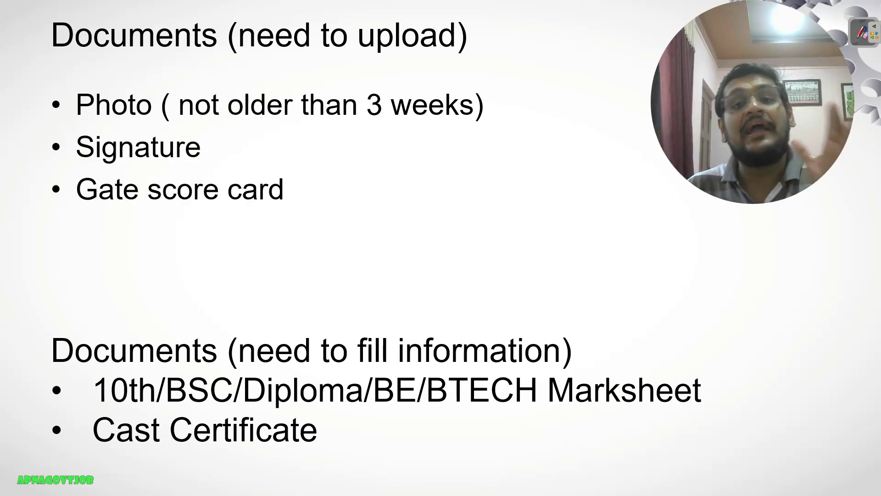
{"action": "key", "text": "Right"}
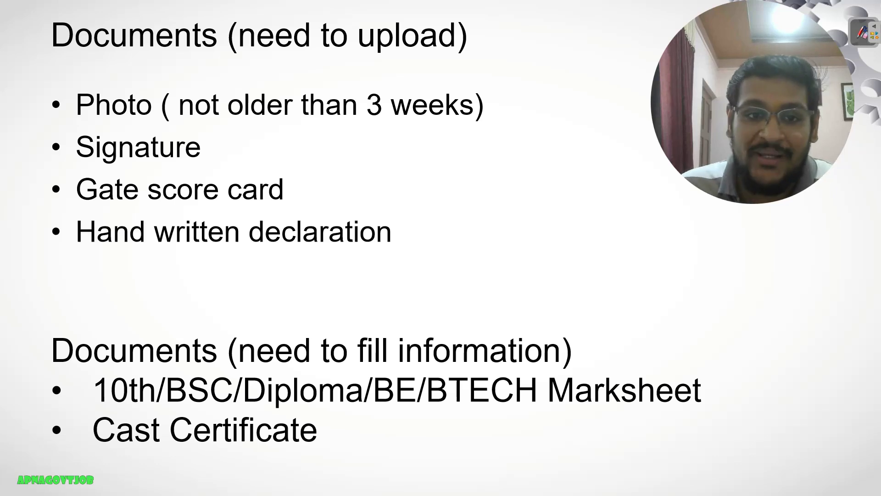
{"action": "key", "text": "Right"}
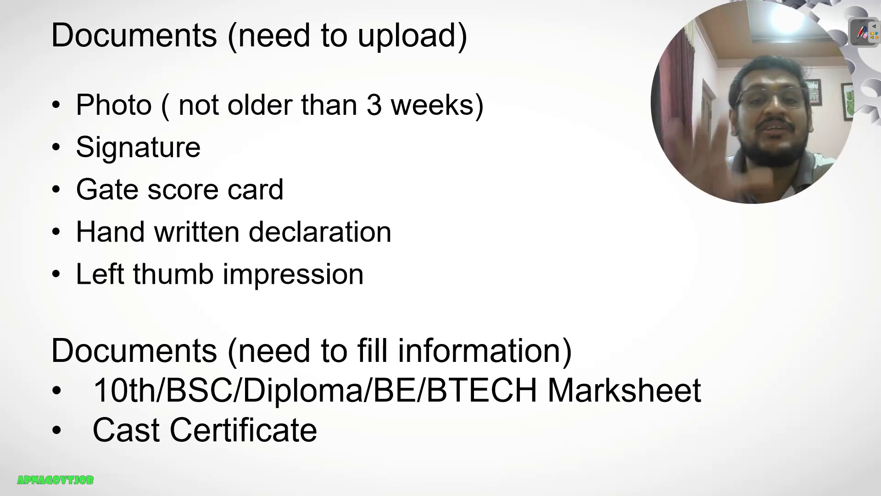
{"action": "key", "text": "Right"}
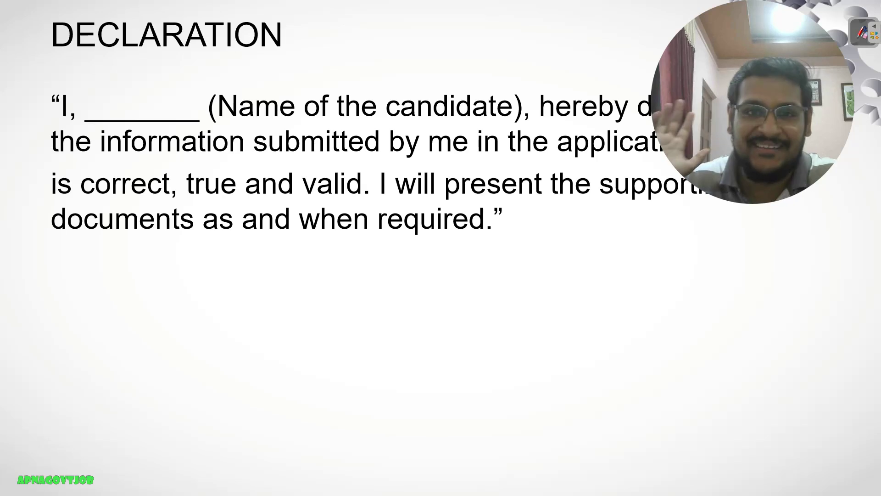
Step: Switch to the Mahavitaran recruitment page in the browser, open the new registration form and review its Basic Info fields
{"action": "key", "text": "alt+Tab"}
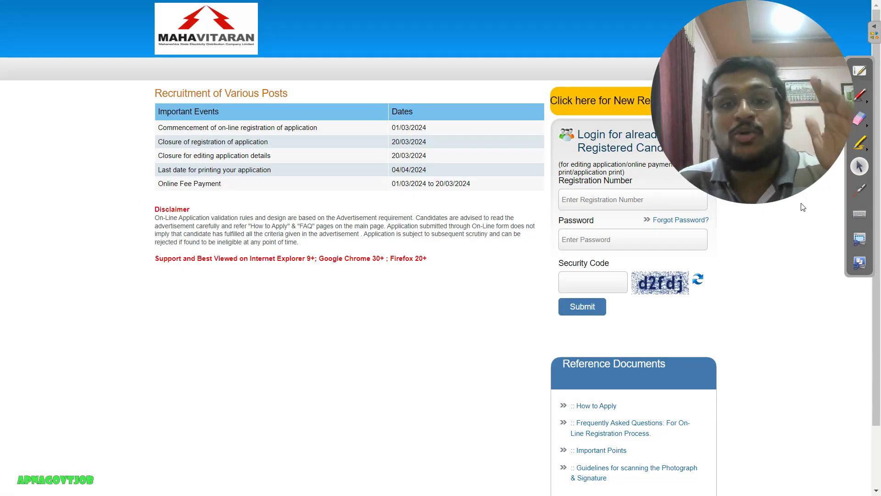
{"action": "left_click", "coordinate": [627, 106]}
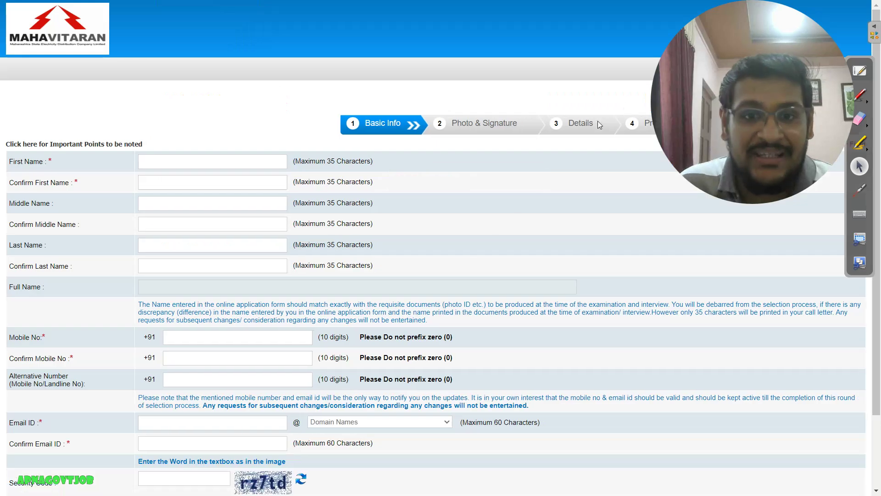
{"action": "scroll", "coordinate": [484, 287], "scroll_direction": "down", "scroll_amount": 2}
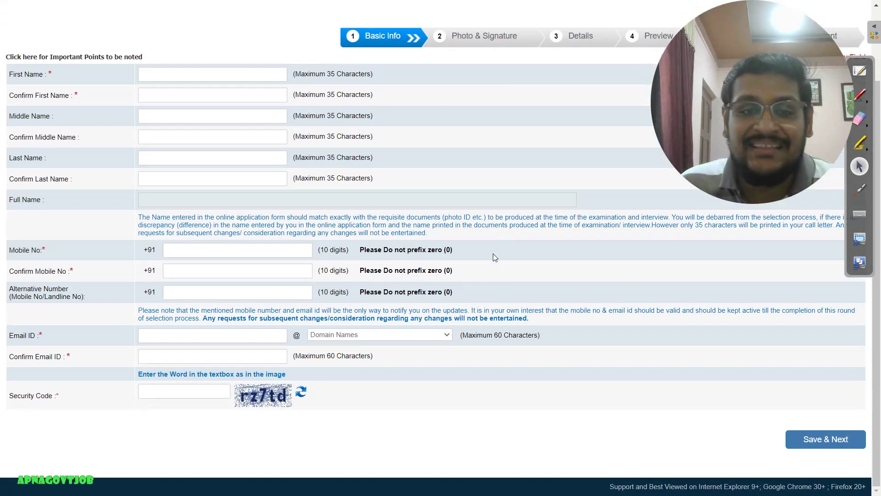
{"action": "scroll", "coordinate": [282, 121], "scroll_direction": "up", "scroll_amount": 1}
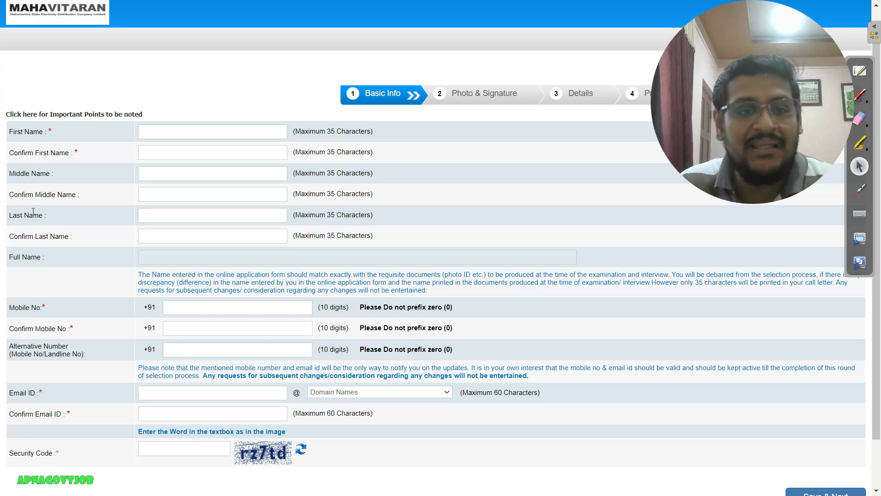
{"action": "scroll", "coordinate": [64, 321], "scroll_direction": "down", "scroll_amount": 2}
{"action": "scroll", "coordinate": [70, 314], "scroll_direction": "up", "scroll_amount": 2}
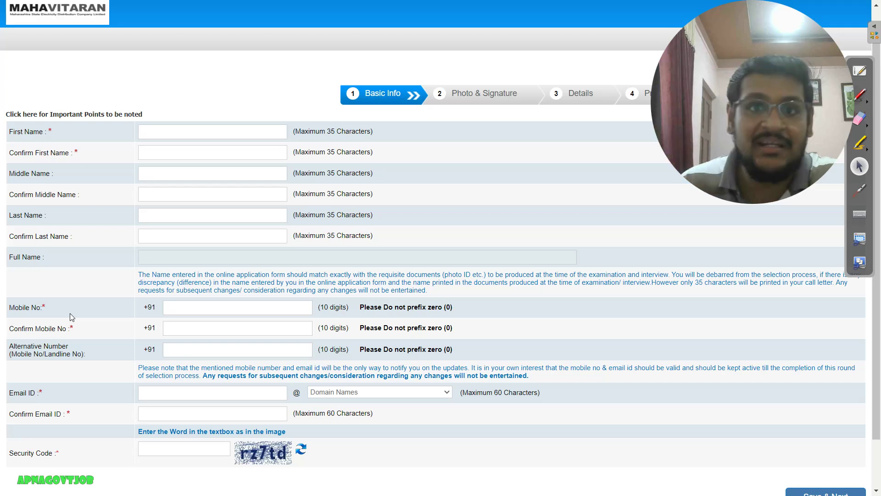
{"action": "scroll", "coordinate": [512, 223], "scroll_direction": "down", "scroll_amount": 2}
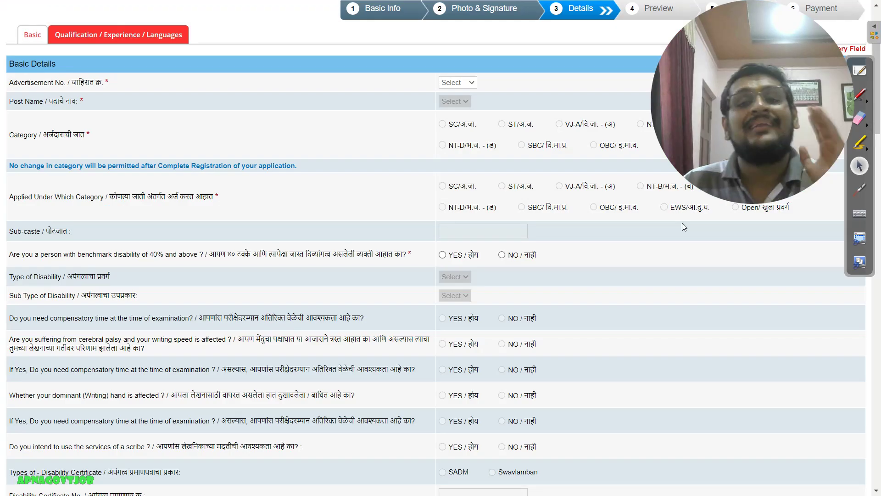
Step: In Basic Details, choose advertisement 07/2023, the post GRADUATE ENGINEER -TRAINEE (DISTRIBUTION) and the category OBC
{"action": "left_click", "coordinate": [457, 82]}
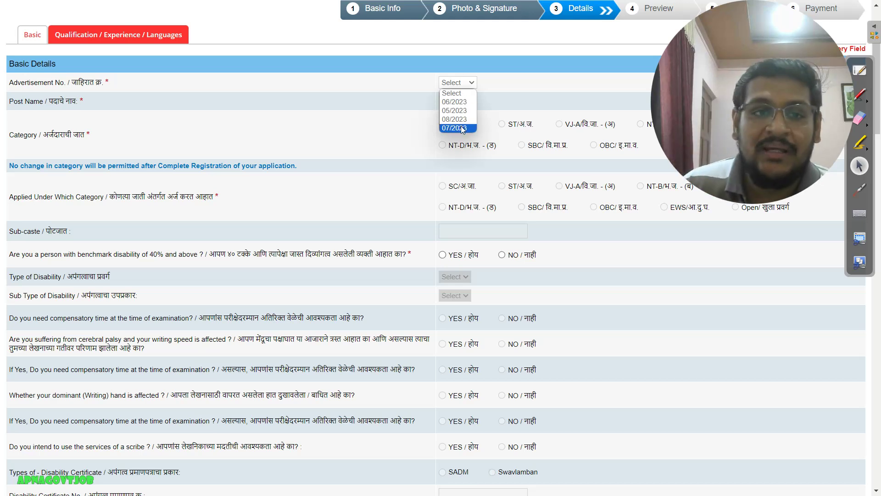
{"action": "key", "text": "Escape"}
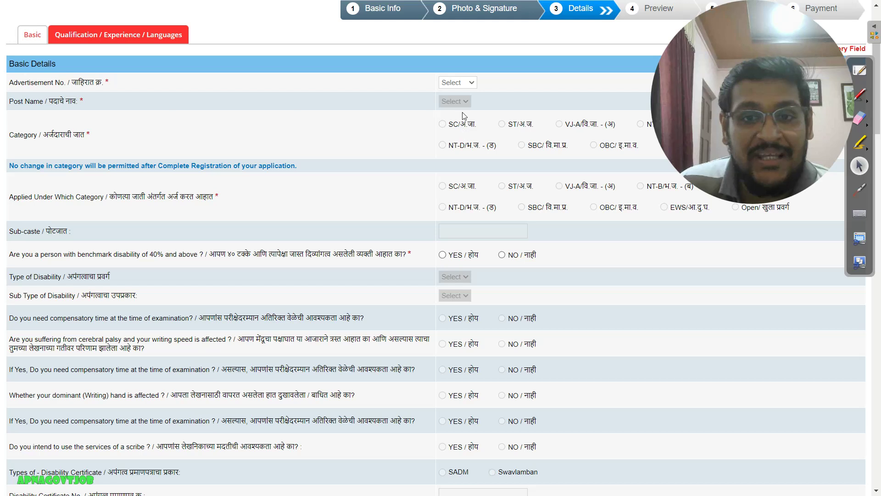
{"action": "left_click", "coordinate": [462, 106]}
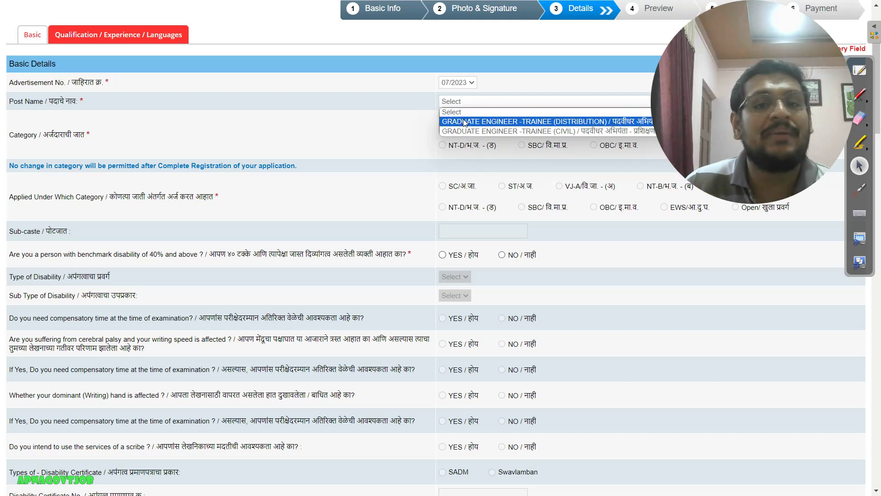
{"action": "left_click", "coordinate": [464, 122]}
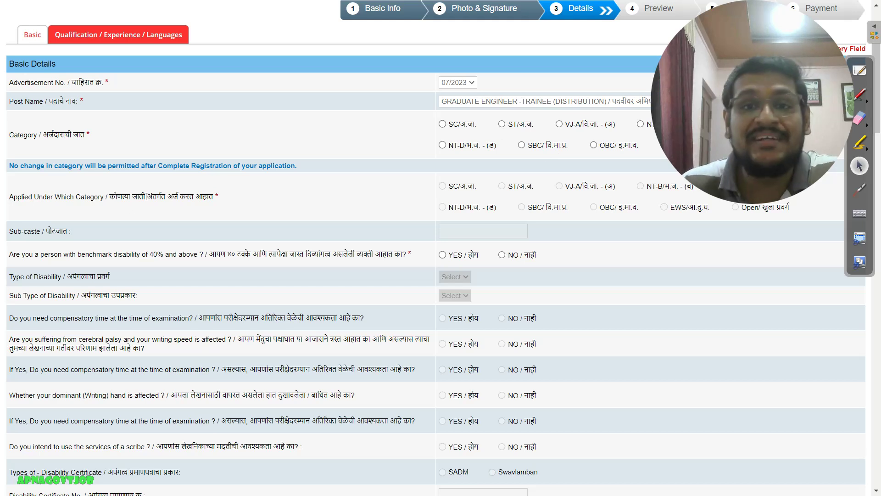
{"action": "left_click", "coordinate": [594, 145]}
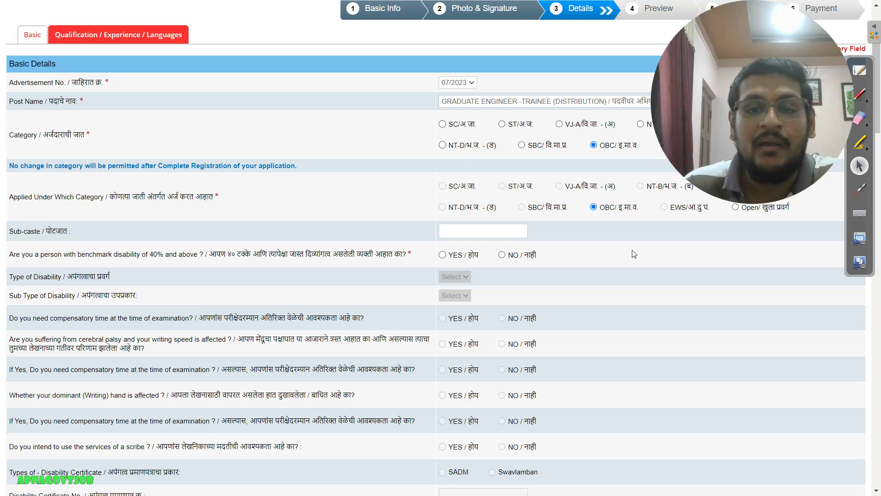
Step: Try YES for the benchmark disability of 40% and above question, and set the answer to NO
{"action": "scroll", "coordinate": [491, 202], "scroll_direction": "down", "scroll_amount": 1}
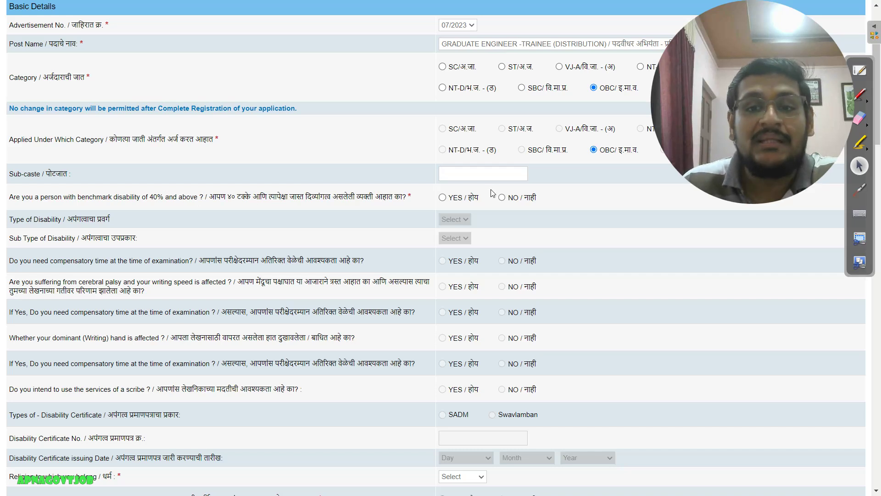
{"action": "left_click", "coordinate": [442, 197]}
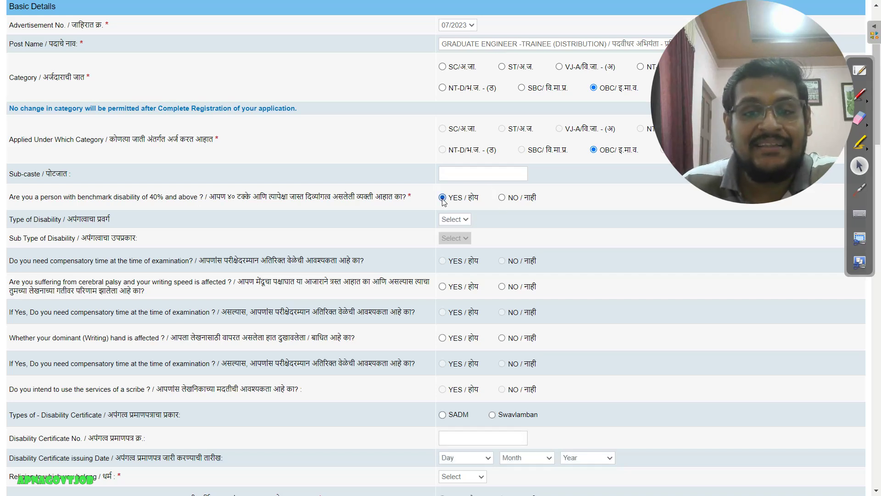
{"action": "left_click", "coordinate": [502, 197]}
Step: Answer YES to possessing the Maharashtra caste certificate, the caste validity certificate and the current-year non-creamy layer certificate
{"action": "scroll", "coordinate": [544, 194], "scroll_direction": "down", "scroll_amount": 6}
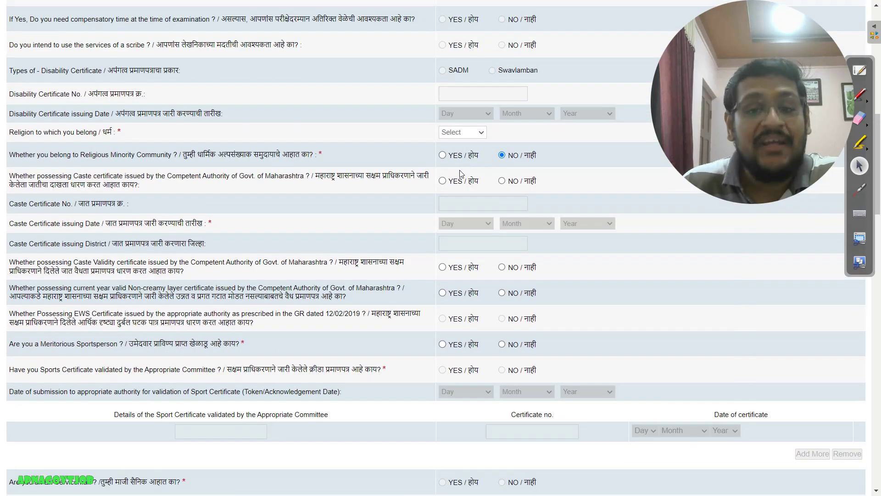
{"action": "left_click", "coordinate": [442, 181]}
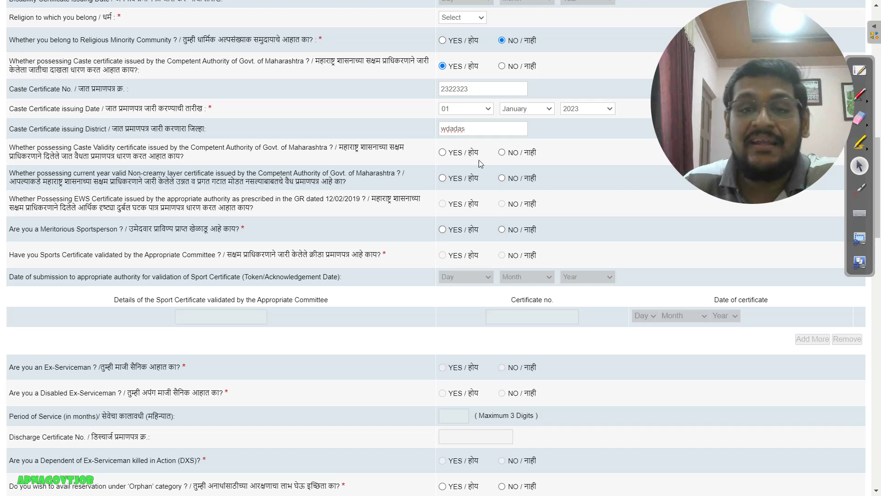
{"action": "left_click", "coordinate": [443, 152]}
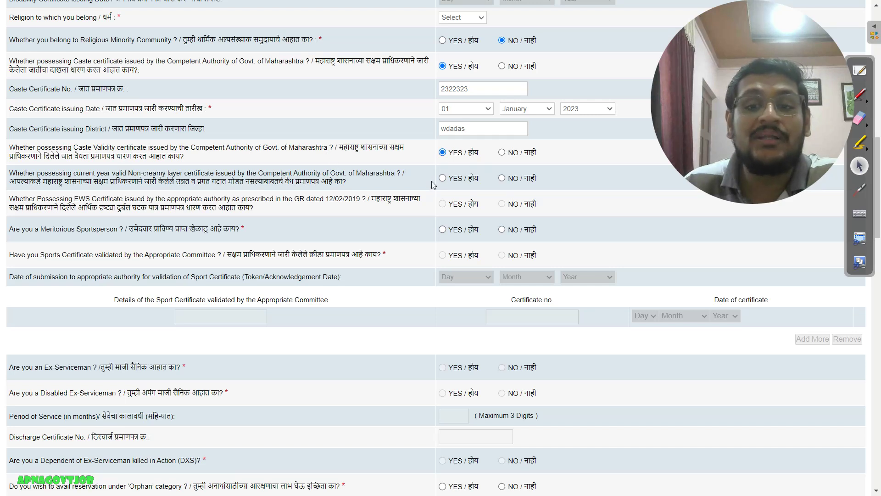
{"action": "left_click", "coordinate": [449, 180]}
Step: Answer NO to being a meritorious sportsperson and to availing reservation under the Orphan category
{"action": "scroll", "coordinate": [483, 198], "scroll_direction": "down", "scroll_amount": 1}
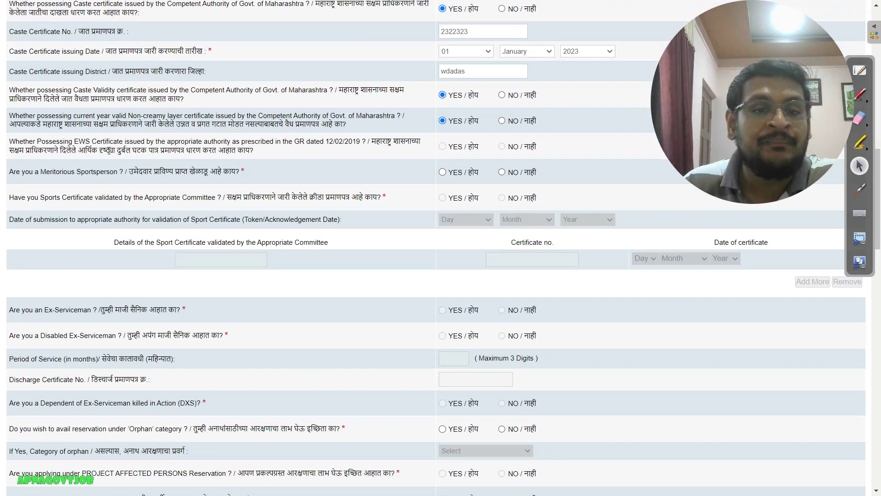
{"action": "left_click", "coordinate": [442, 172]}
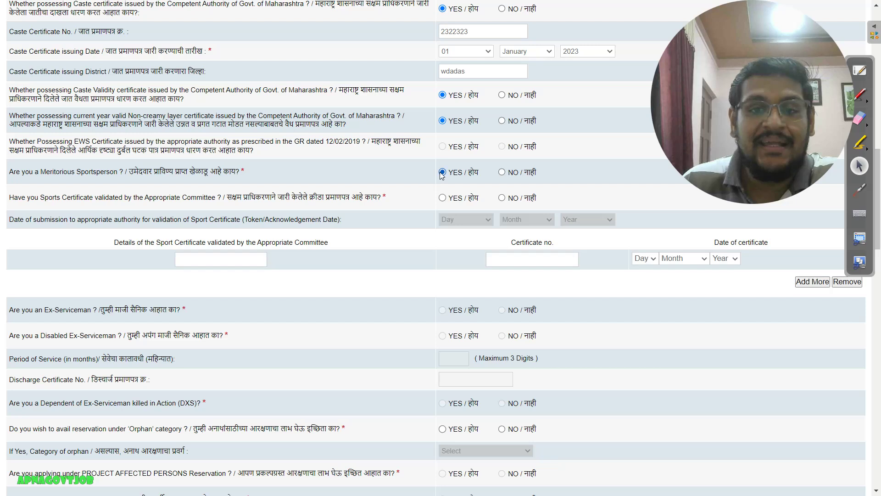
{"action": "left_click", "coordinate": [503, 172]}
{"action": "scroll", "coordinate": [142, 152], "scroll_direction": "down", "scroll_amount": 5}
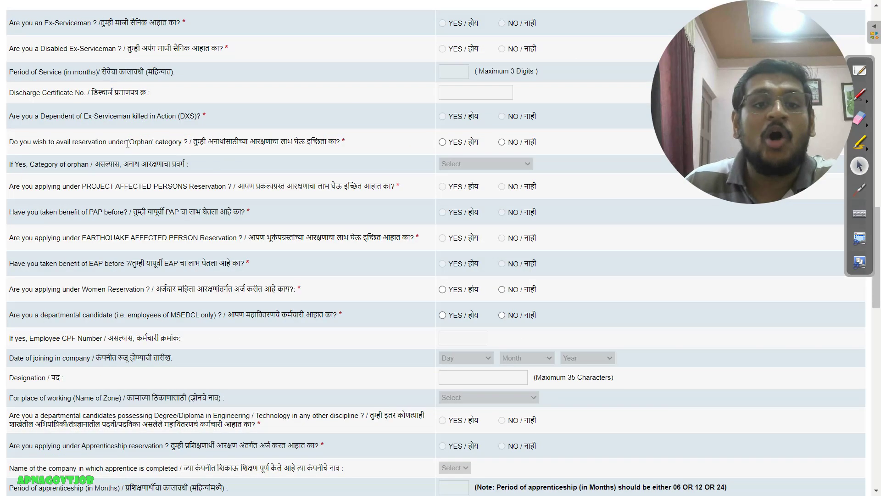
{"action": "left_click", "coordinate": [442, 143]}
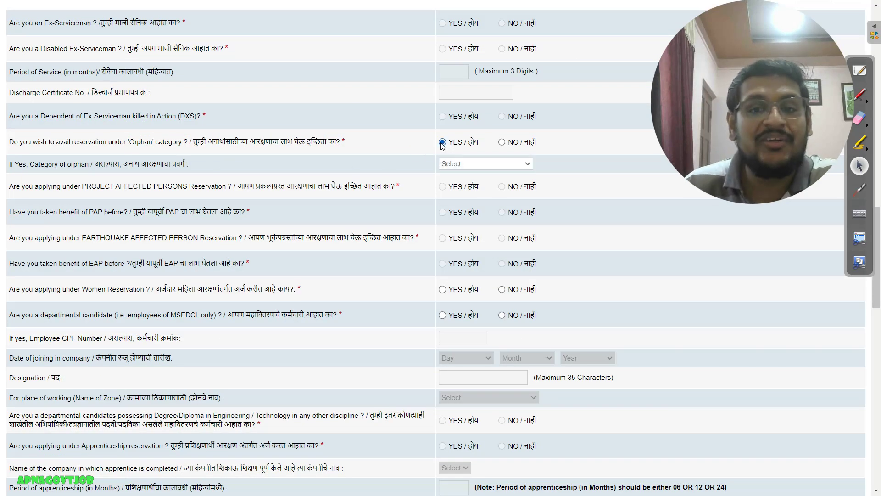
{"action": "left_click", "coordinate": [502, 142]}
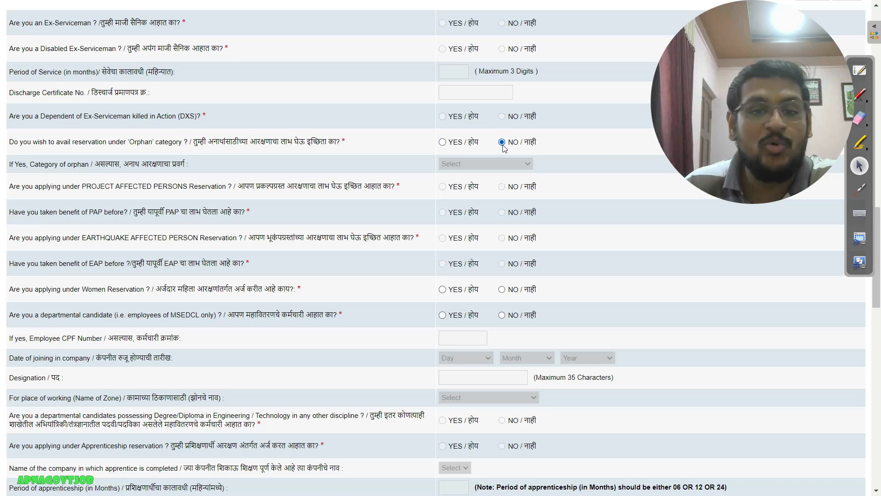
Step: Answer NO to applying under Women Reservation and to being an MSEDCL departmental candidate
{"action": "scroll", "coordinate": [496, 147], "scroll_direction": "down", "scroll_amount": 2}
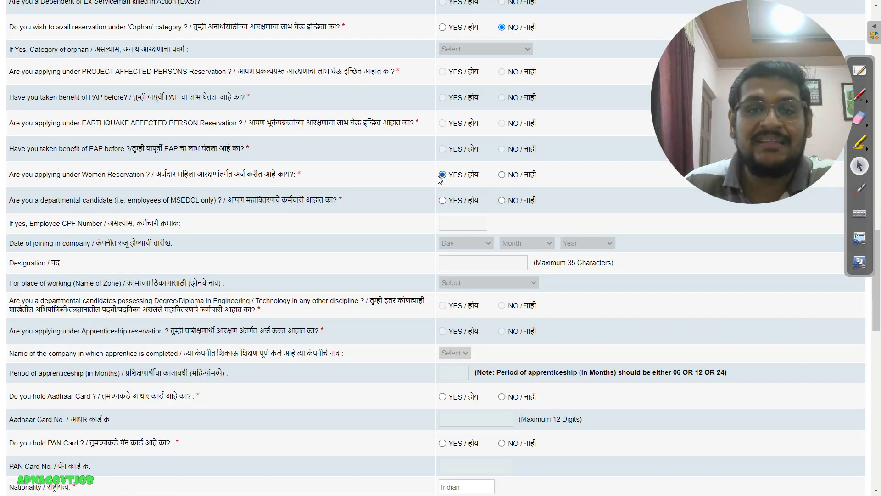
{"action": "left_click", "coordinate": [502, 175]}
{"action": "scroll", "coordinate": [504, 178], "scroll_direction": "down", "scroll_amount": 1}
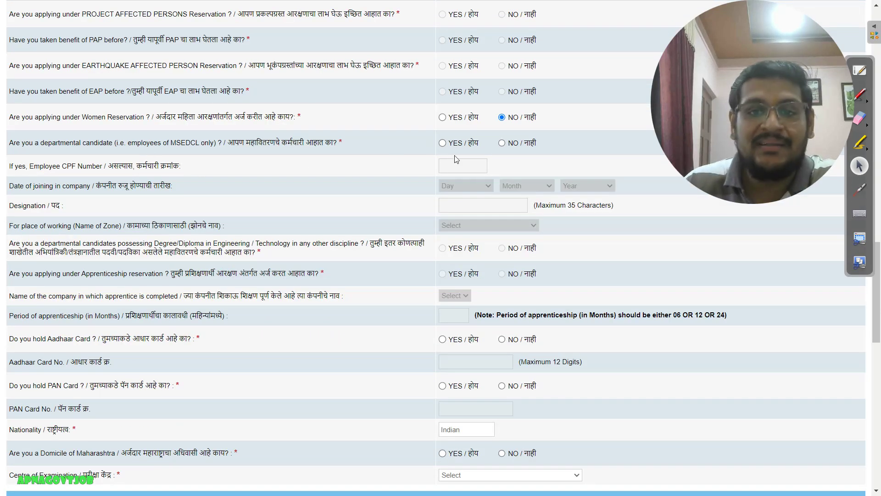
{"action": "left_click", "coordinate": [443, 143]}
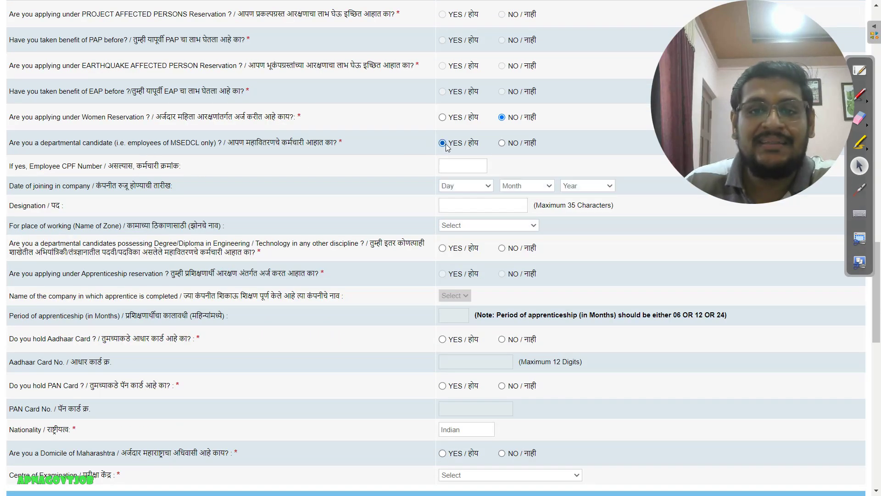
{"action": "left_click", "coordinate": [502, 143]}
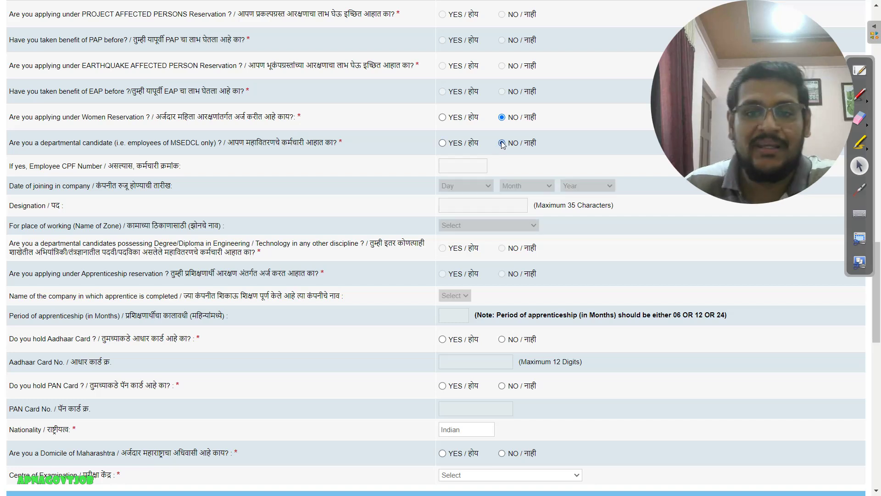
Step: Try YES for holding an Aadhaar card and a PAN card, and set both answers to NO
{"action": "scroll", "coordinate": [503, 142], "scroll_direction": "down", "scroll_amount": 4}
{"action": "left_click", "coordinate": [442, 110]}
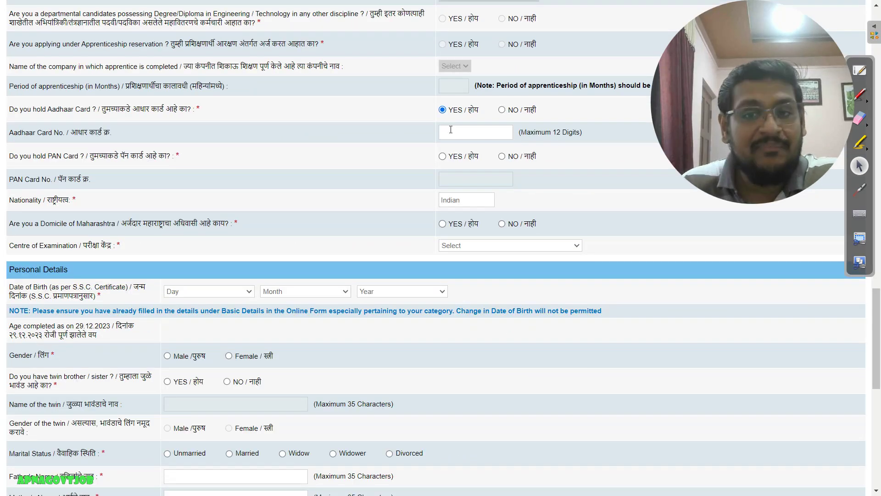
{"action": "left_click", "coordinate": [443, 156]}
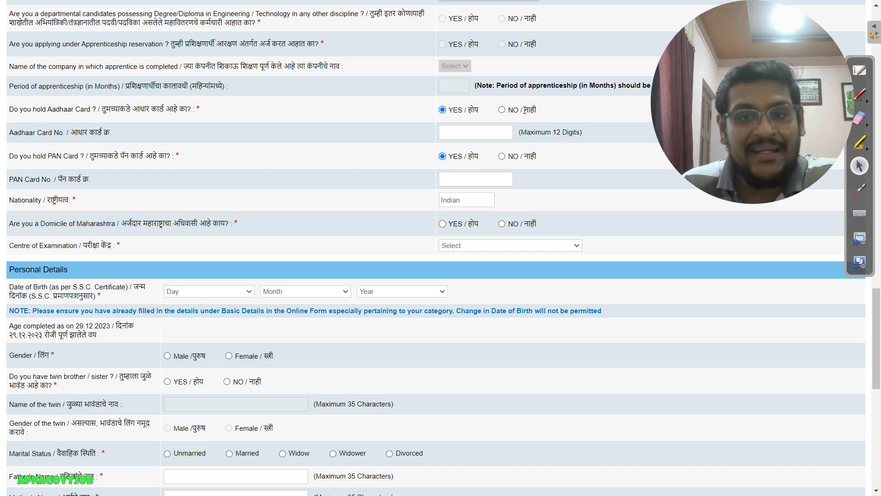
{"action": "left_click", "coordinate": [502, 110]}
{"action": "left_click", "coordinate": [501, 157]}
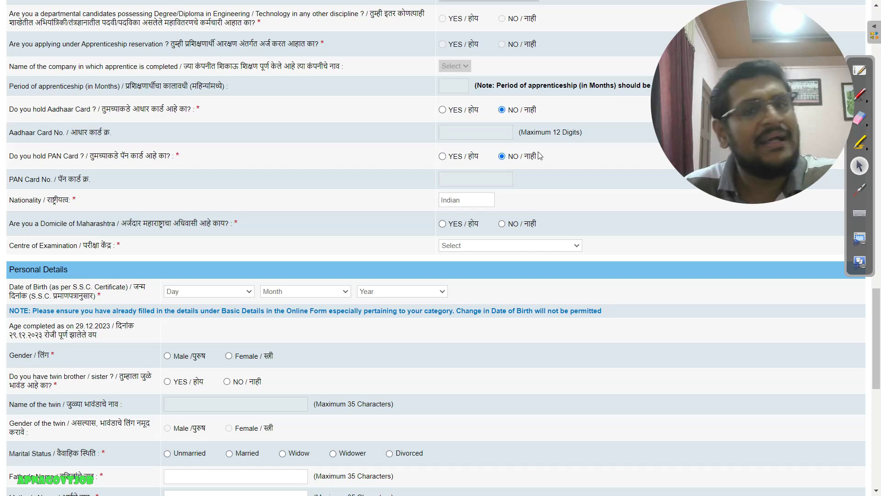
{"action": "scroll", "coordinate": [534, 155], "scroll_direction": "down", "scroll_amount": 1}
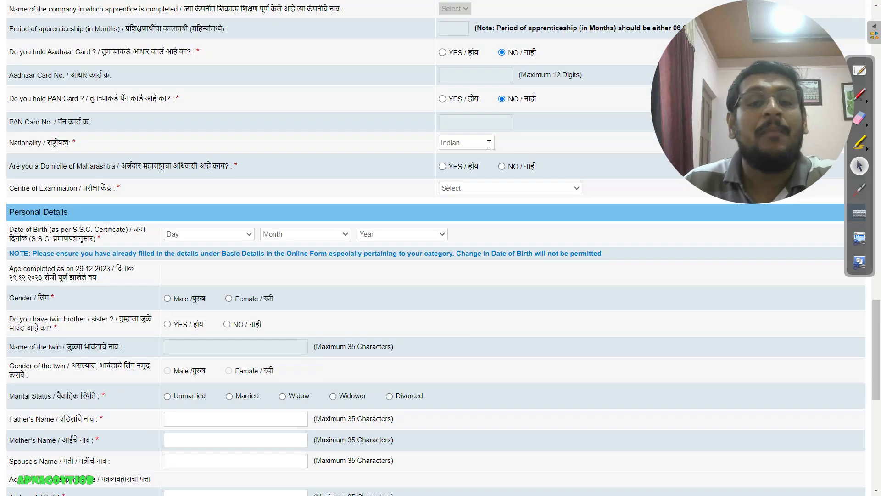
Step: Answer YES to being domiciled in Maharashtra and set the examination centre to Mumbai/Thane/Navi Mumbai/MMR Region
{"action": "left_click", "coordinate": [443, 167]}
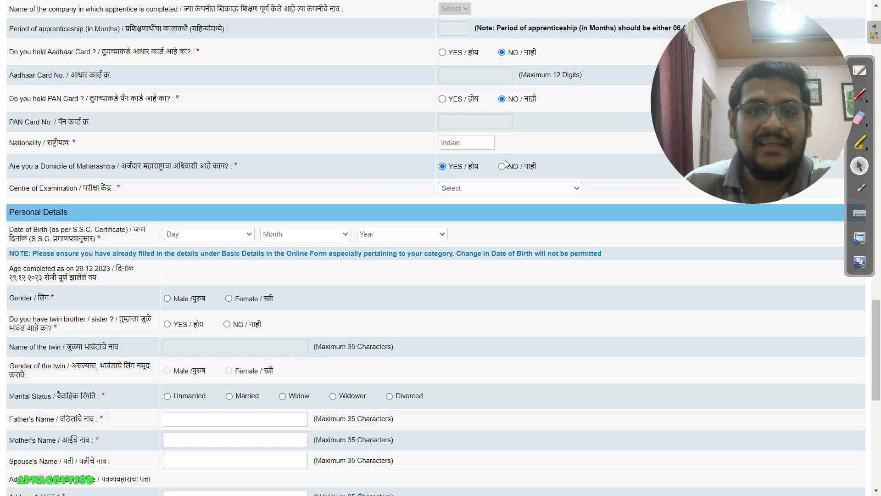
{"action": "left_click", "coordinate": [445, 189]}
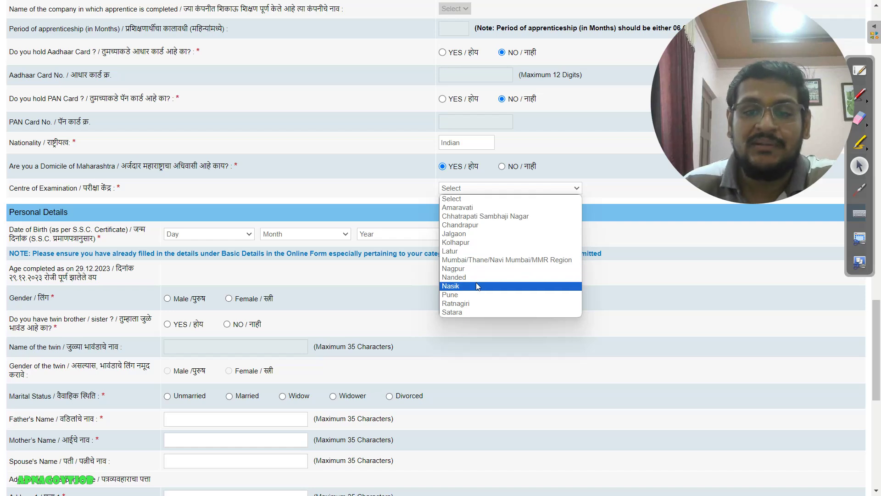
{"action": "left_click", "coordinate": [510, 260]}
Step: Select the day and month of the applicant's date of birth and open the choice of birth year
{"action": "scroll", "coordinate": [538, 218], "scroll_direction": "down", "scroll_amount": 1}
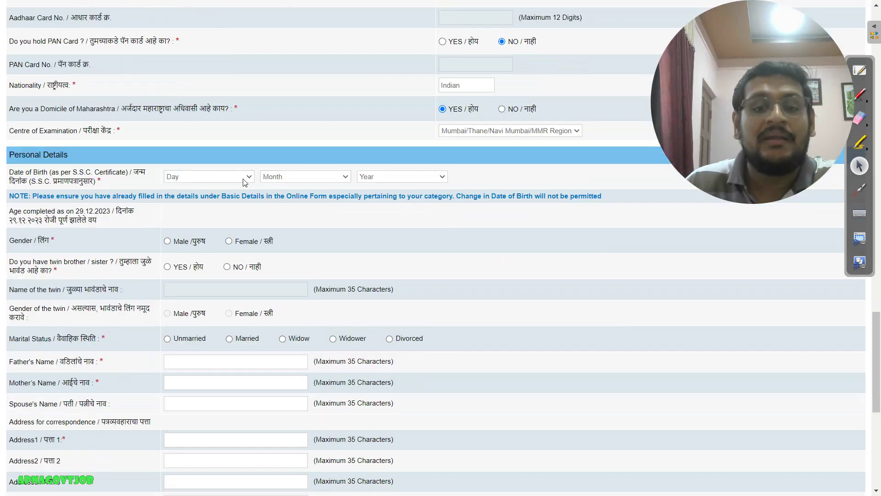
{"action": "left_click", "coordinate": [241, 177]}
{"action": "left_click", "coordinate": [207, 196]}
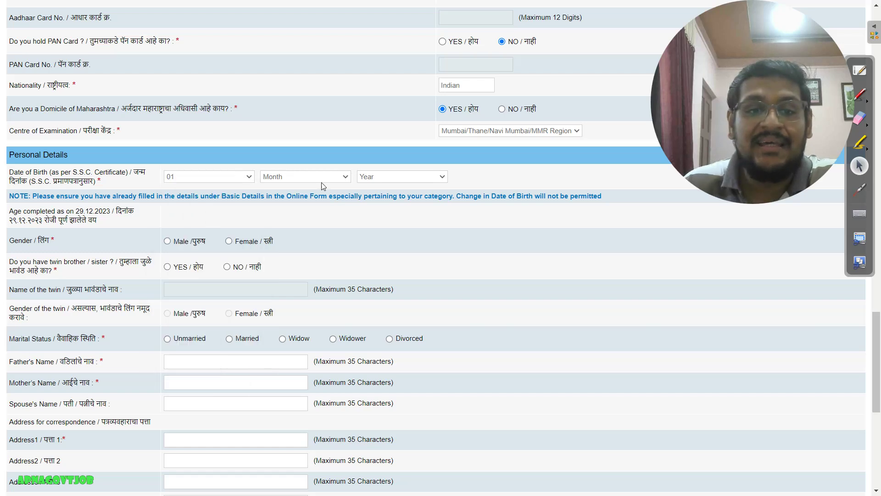
{"action": "left_click", "coordinate": [305, 177]}
{"action": "left_click", "coordinate": [294, 196]}
{"action": "left_click", "coordinate": [396, 176]}
Step: Set the gender to Male and answer NO to having a twin brother or sister
{"action": "scroll", "coordinate": [395, 176], "scroll_direction": "down", "scroll_amount": 4}
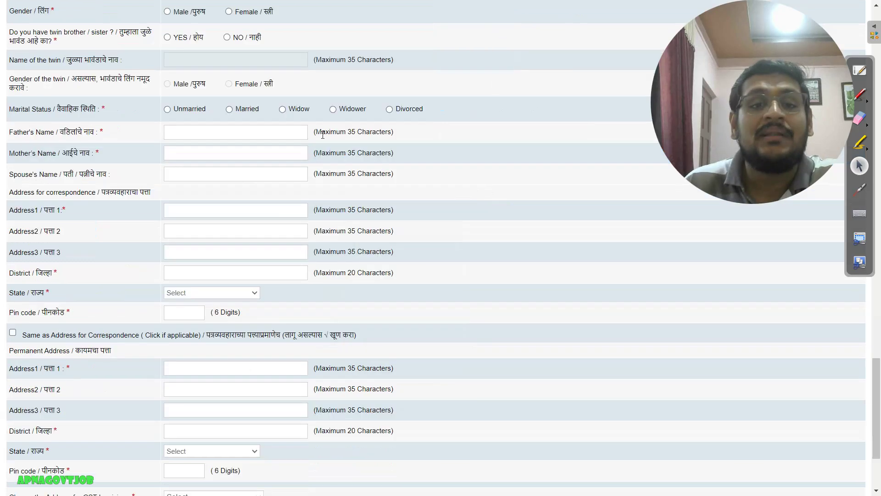
{"action": "left_click", "coordinate": [167, 11]}
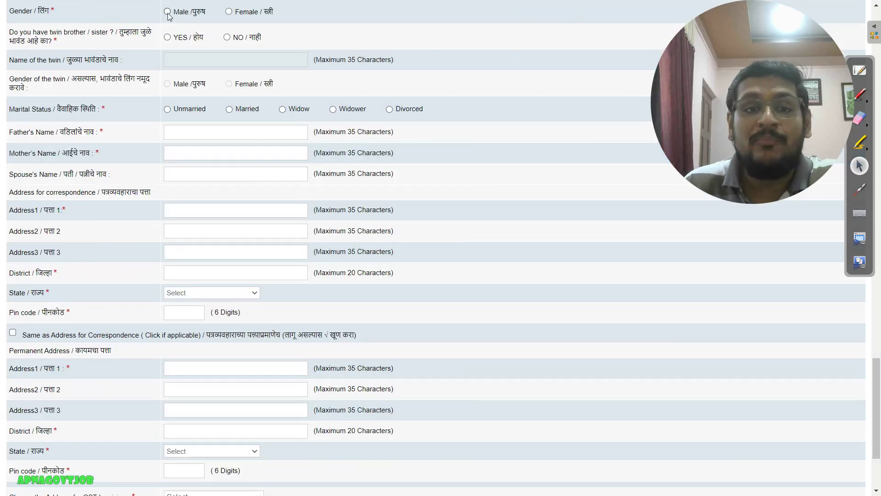
{"action": "left_click", "coordinate": [167, 40]}
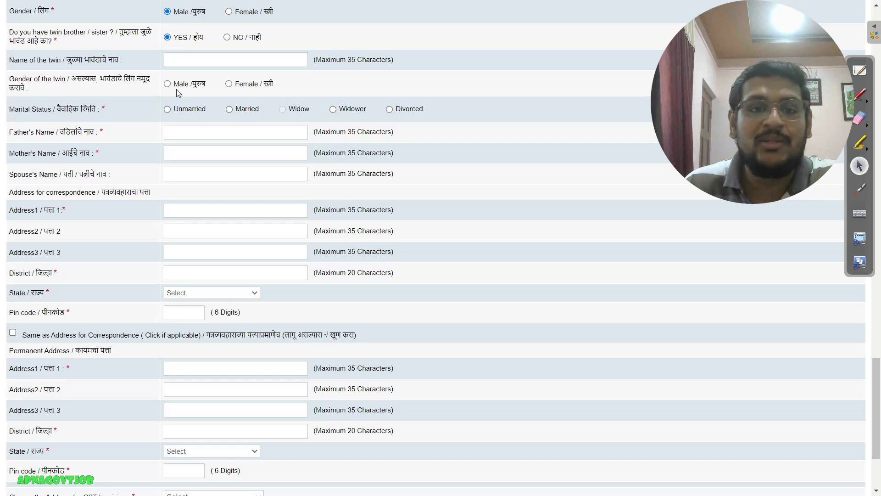
{"action": "left_click", "coordinate": [227, 37]}
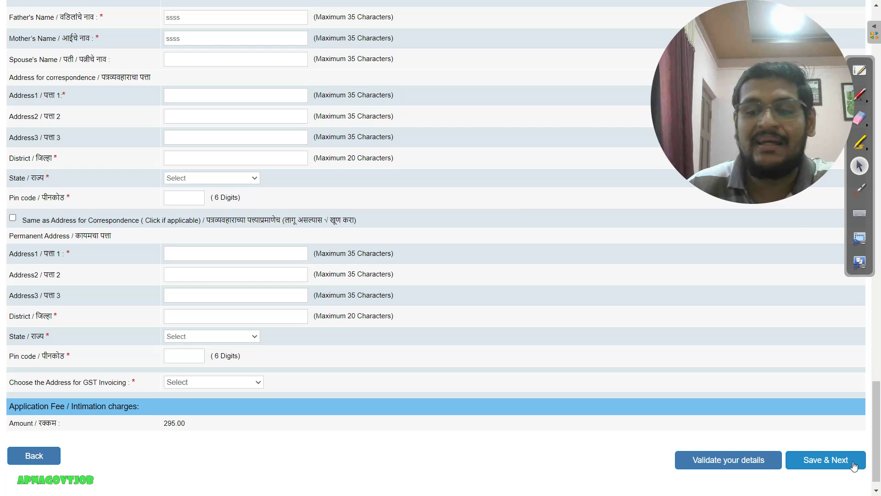
Step: Save the basic details and set the Graduate Degree subject to Electrical Engineering /Technology in the educational qualifications
{"action": "left_click", "coordinate": [826, 459]}
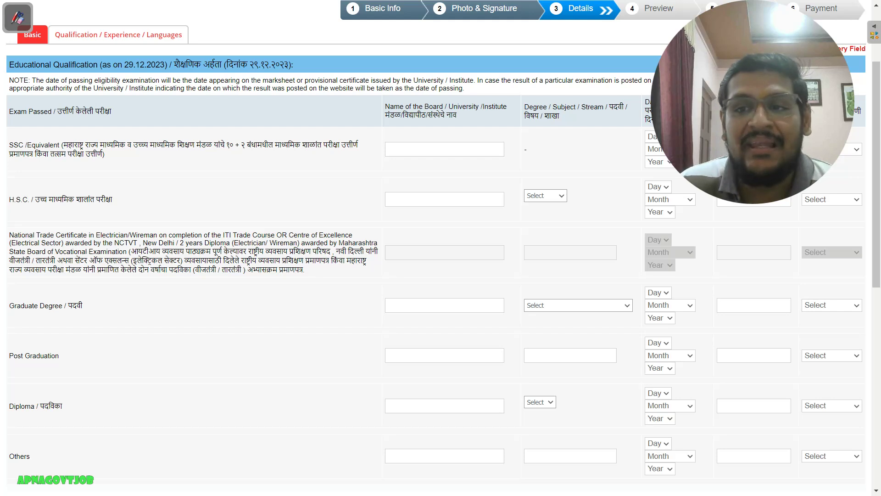
{"action": "left_click", "coordinate": [845, 149]}
{"action": "key", "text": "Escape"}
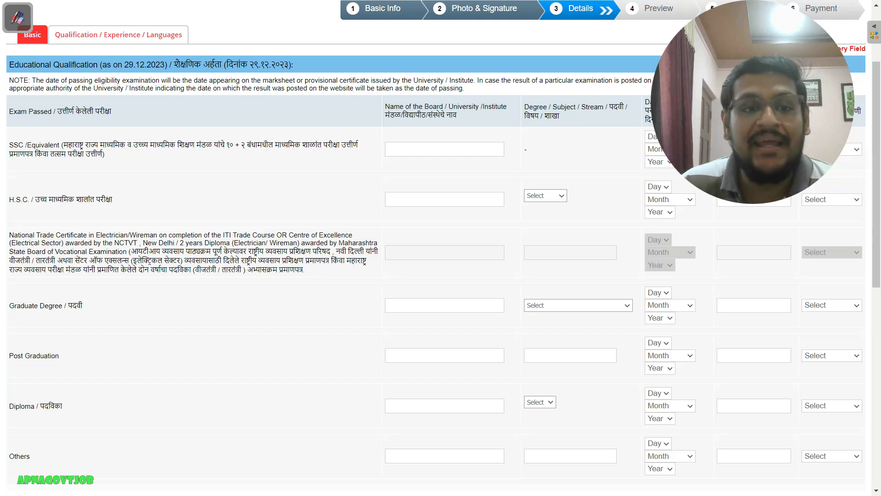
{"action": "scroll", "coordinate": [248, 174], "scroll_direction": "down", "scroll_amount": 1}
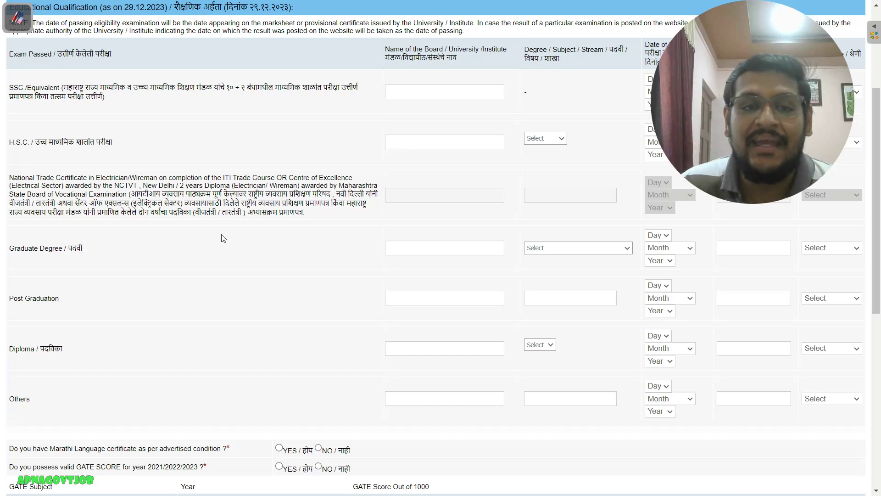
{"action": "left_click", "coordinate": [538, 246]}
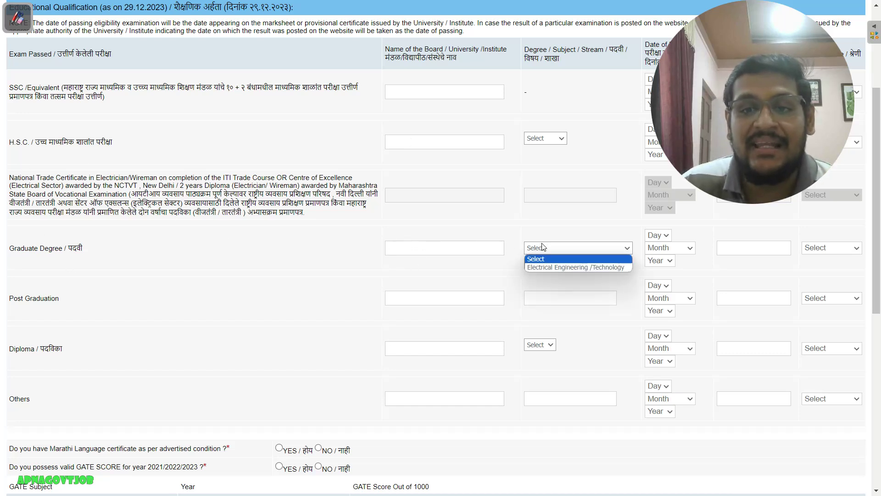
{"action": "left_click", "coordinate": [553, 266]}
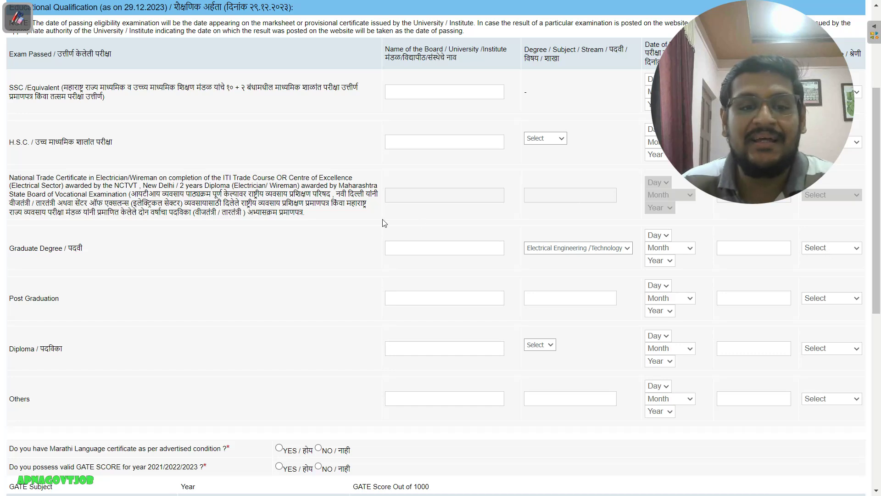
Step: Answer YES to having the Marathi language certificate and to possessing a valid GATE score for 2021/2022/2023
{"action": "scroll", "coordinate": [385, 223], "scroll_direction": "down", "scroll_amount": 1}
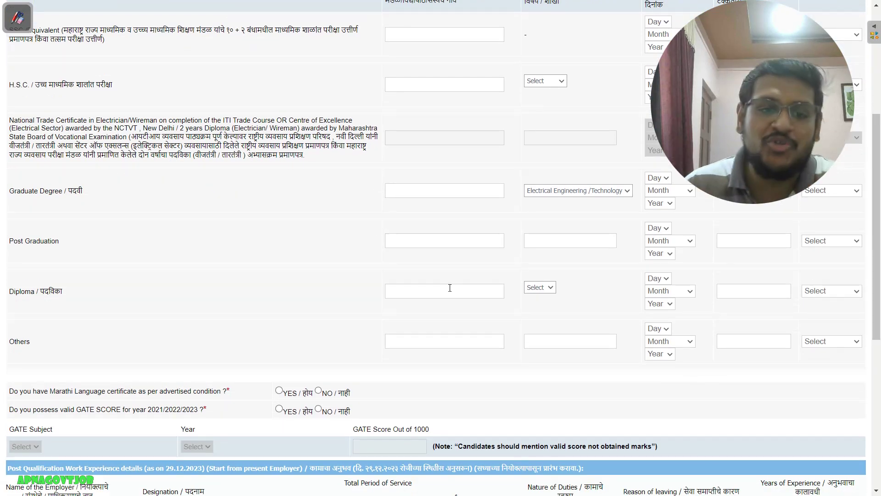
{"action": "scroll", "coordinate": [450, 288], "scroll_direction": "down", "scroll_amount": 3}
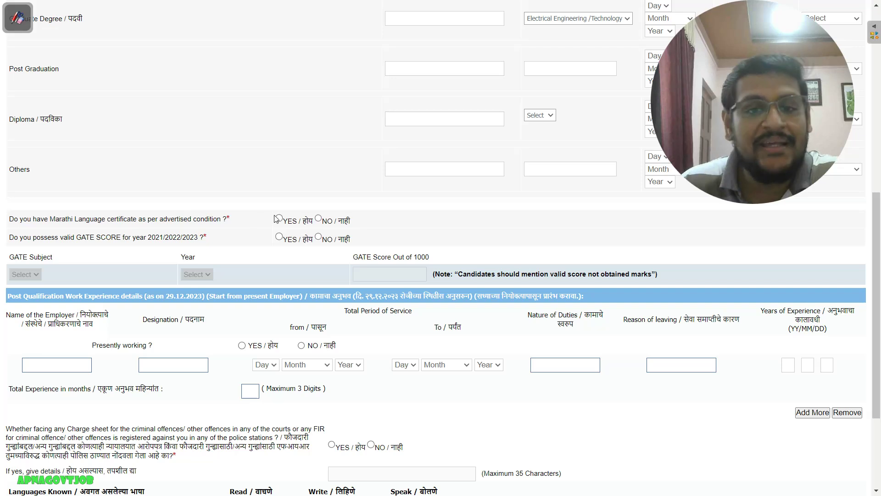
{"action": "left_click", "coordinate": [279, 218]}
{"action": "left_click", "coordinate": [279, 236]}
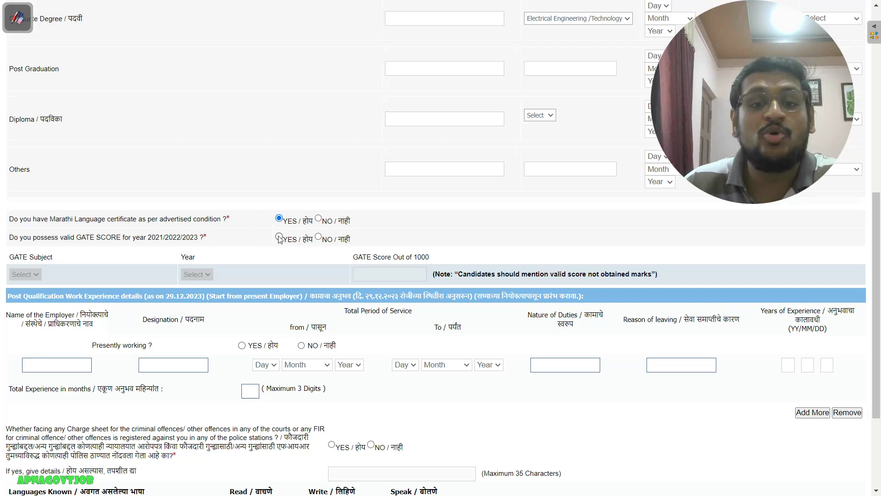
Step: Enter the GATE details with subject EE, year 2023 and a score of 567.00
{"action": "left_click", "coordinate": [24, 274]}
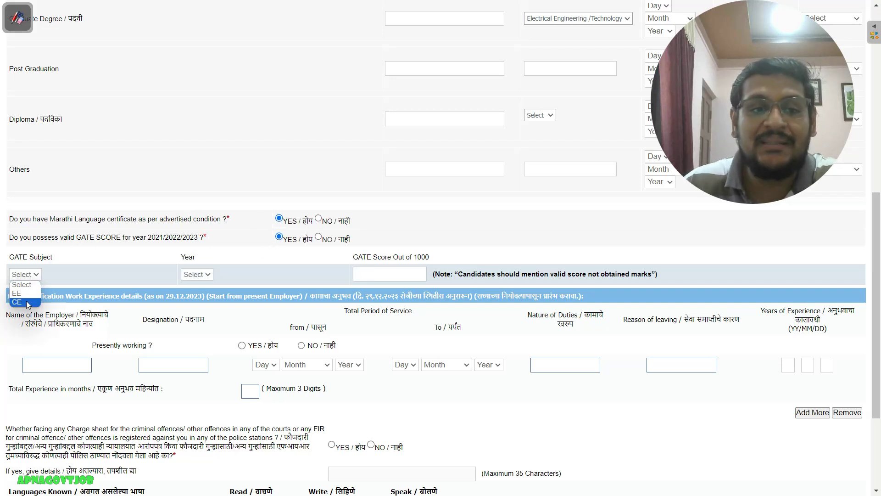
{"action": "left_click", "coordinate": [23, 294]}
{"action": "left_click", "coordinate": [197, 274]}
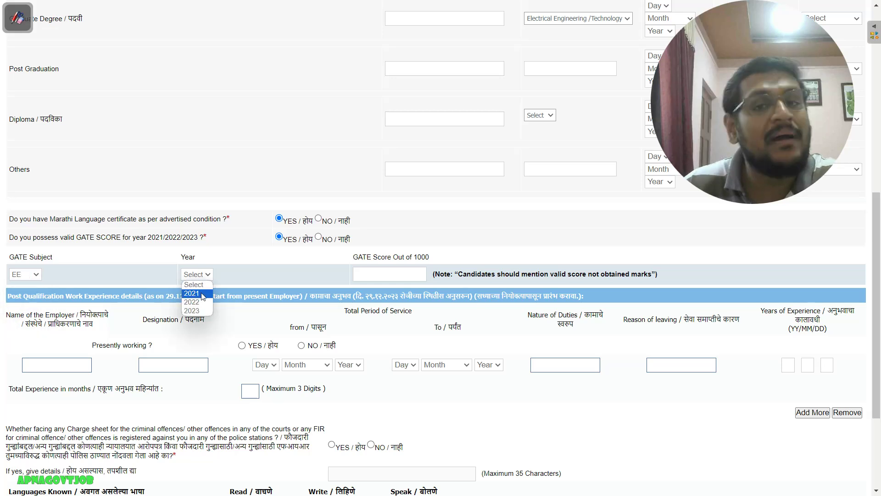
{"action": "left_click", "coordinate": [198, 310]}
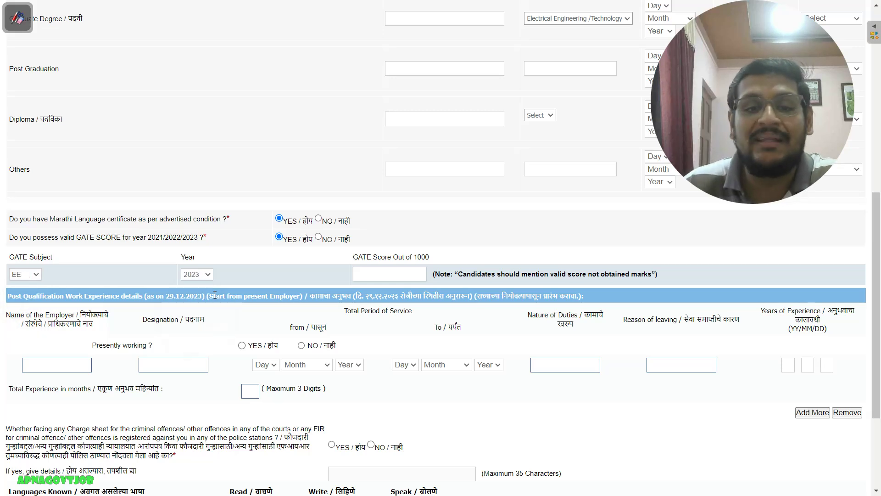
{"action": "left_click", "coordinate": [407, 273]}
{"action": "type", "text": "567.00"}
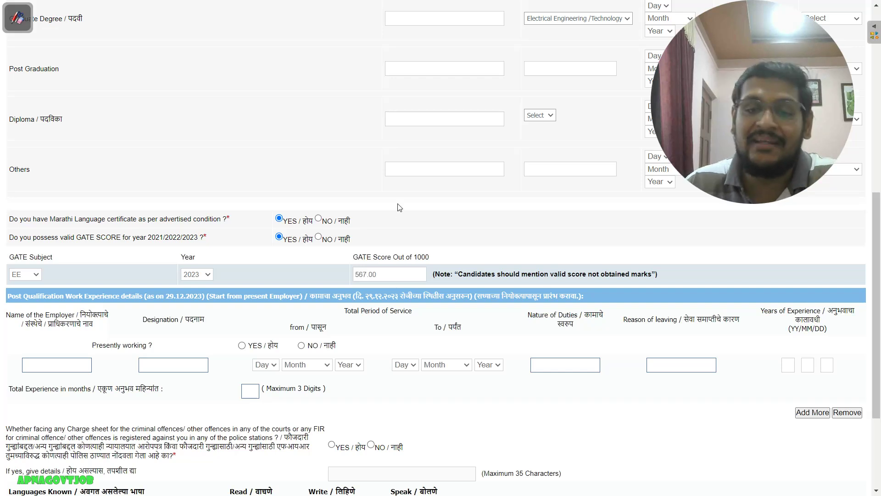
Step: Mark Marathi as a language the applicant can read, write and speak
{"action": "scroll", "coordinate": [399, 208], "scroll_direction": "down", "scroll_amount": 3}
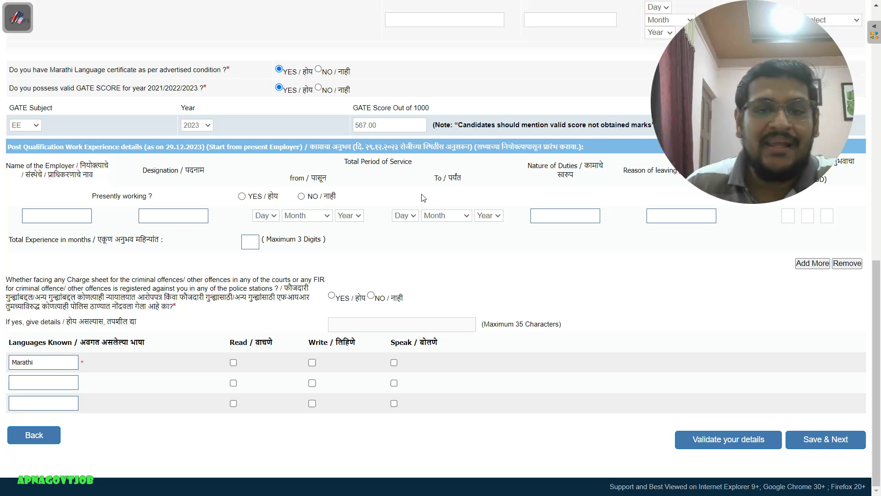
{"action": "left_click", "coordinate": [233, 363]}
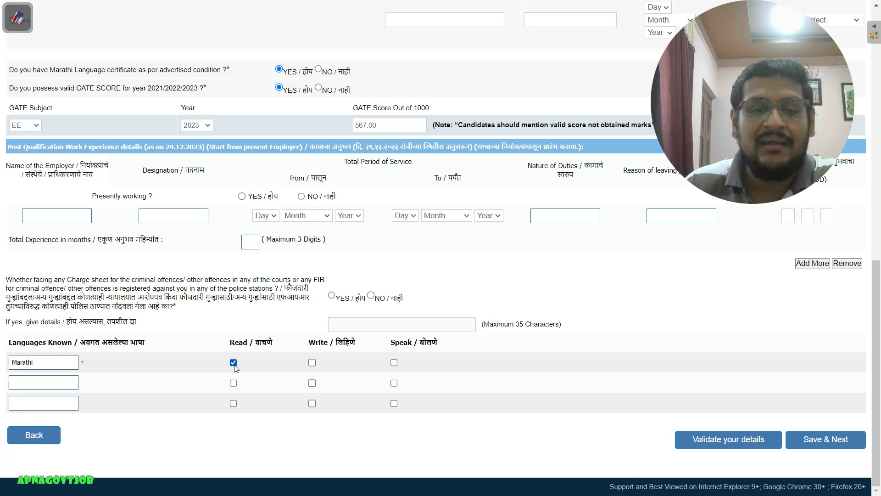
{"action": "left_click", "coordinate": [312, 363]}
{"action": "left_click", "coordinate": [394, 363]}
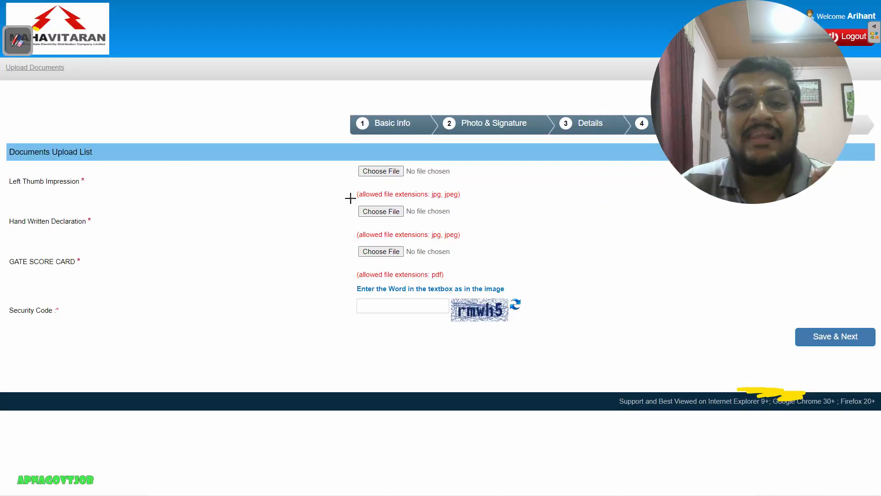
{"action": "left_click_drag", "start_coordinate": [287, 176], "coordinate": [457, 110]}
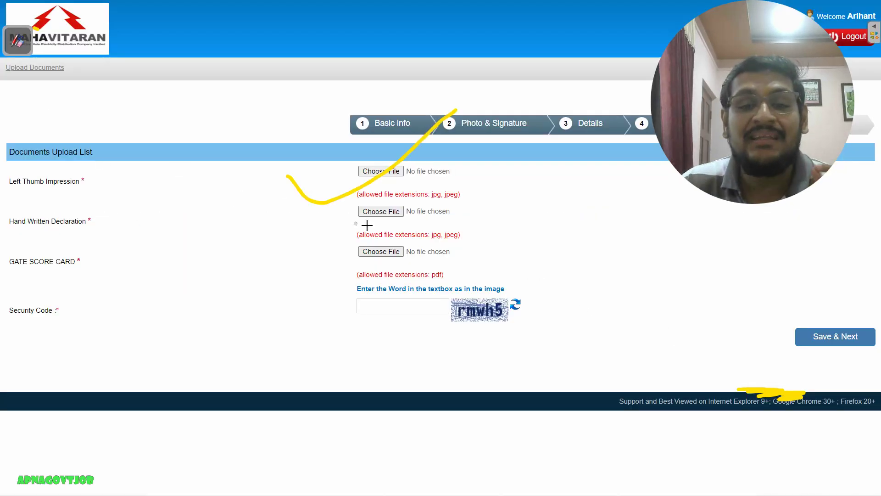
{"action": "mouse_move", "coordinate": [317, 213]}
{"action": "left_mouse_down"}
{"action": "mouse_move", "coordinate": [370, 221]}
{"action": "mouse_move", "coordinate": [403, 190]}
{"action": "left_mouse_up"}
{"action": "left_click_drag", "start_coordinate": [326, 248], "coordinate": [440, 214]}
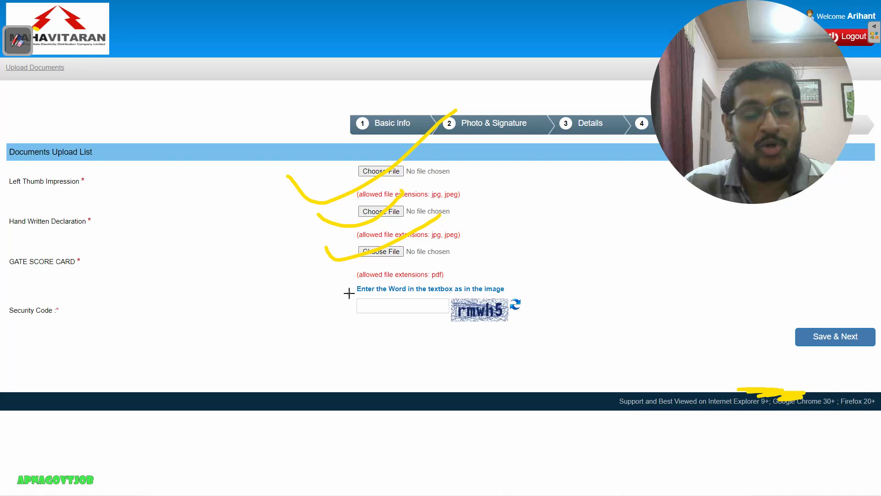